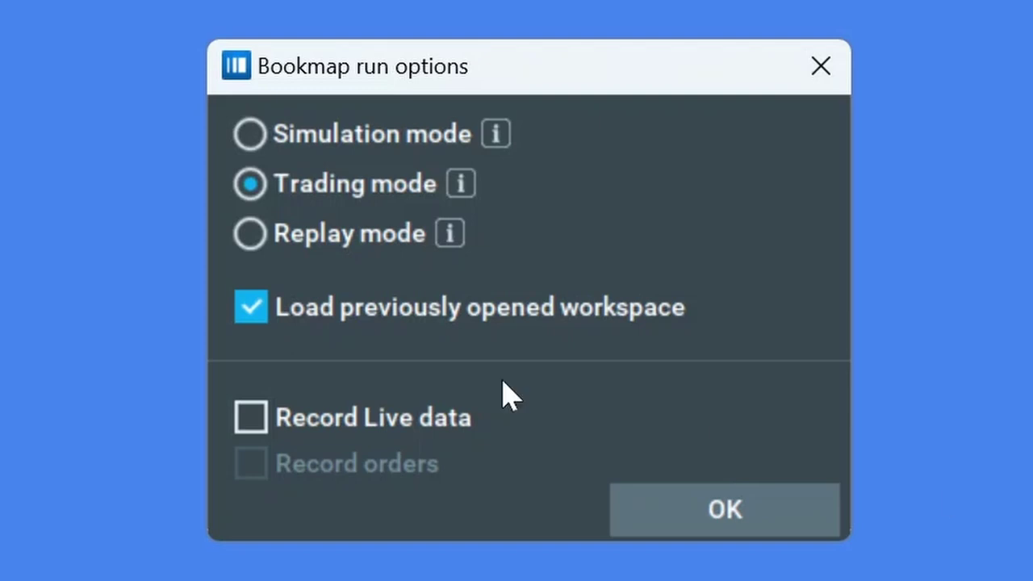
- Launch Bookmap in Trading mode, reloading the previously opened workspace
{"action": "left_click", "coordinate": [725, 510]}
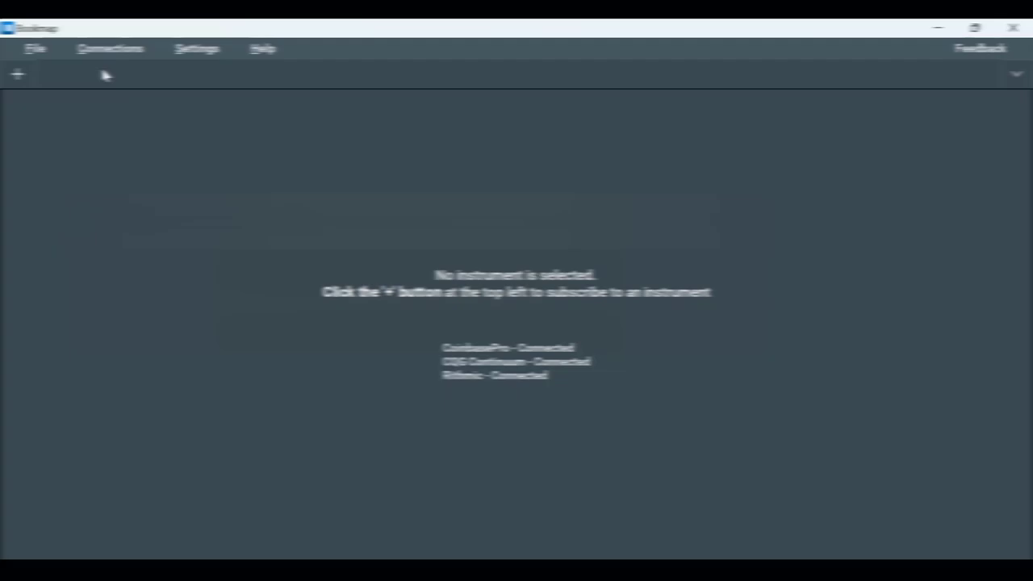
- Add and save a new connection with dxFeed as its platform in connection configuration
{"action": "left_click", "coordinate": [133, 51]}
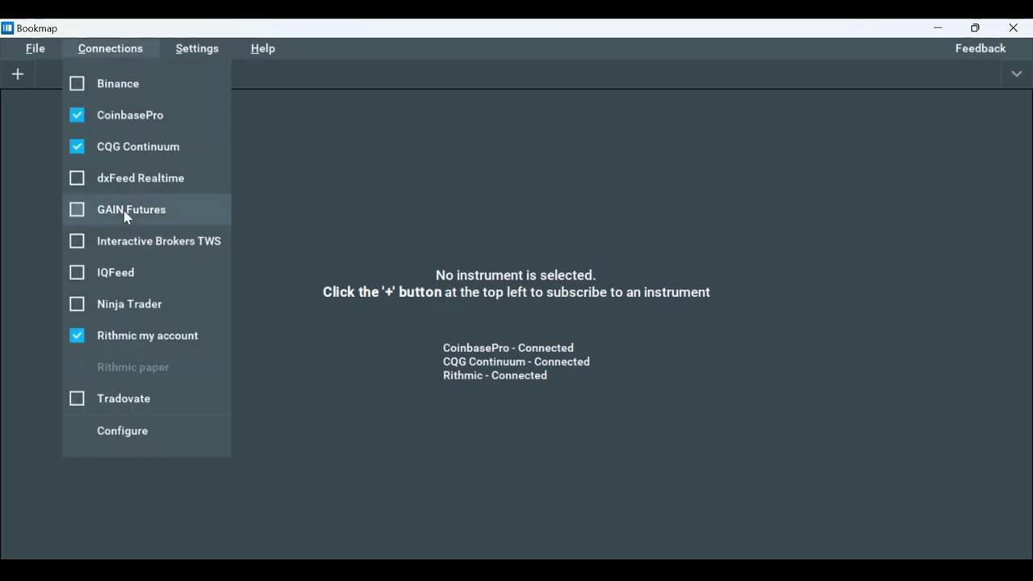
{"action": "left_click", "coordinate": [129, 429]}
{"action": "left_click", "coordinate": [243, 546]}
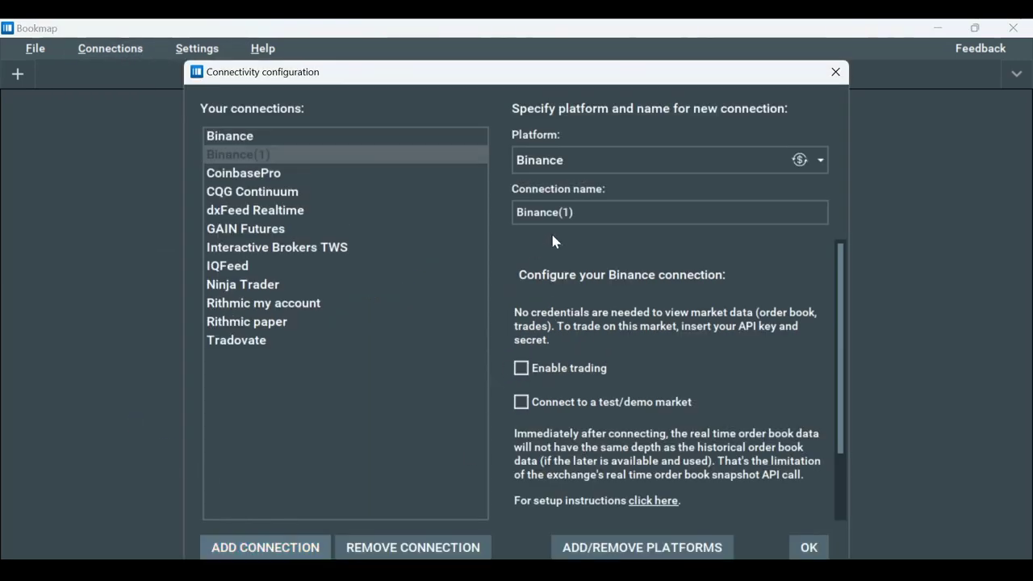
{"action": "left_click", "coordinate": [622, 165]}
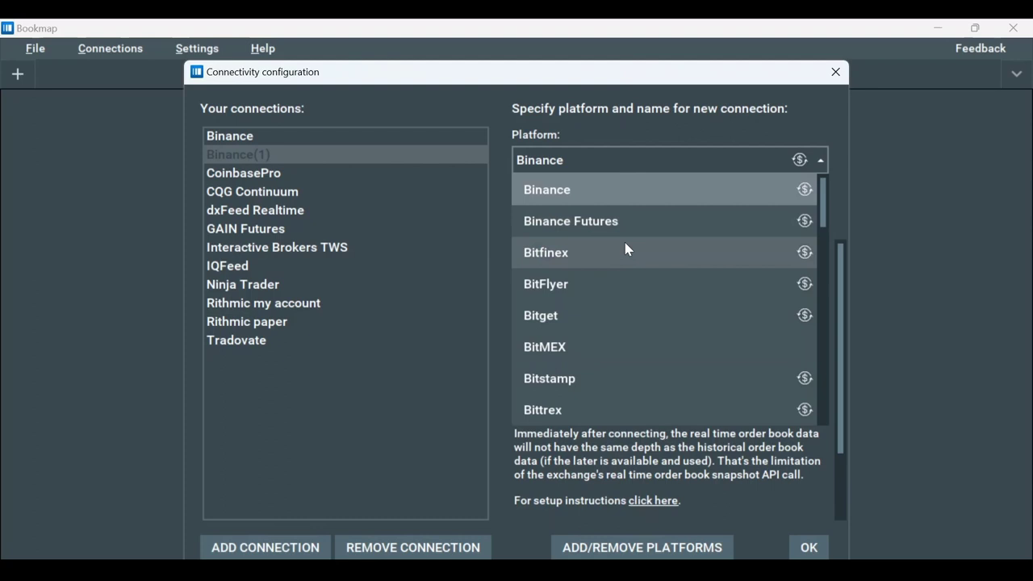
{"action": "scroll", "coordinate": [623, 258], "scroll_direction": "down", "scroll_amount": 2}
{"action": "scroll", "coordinate": [621, 272], "scroll_direction": "down", "scroll_amount": 1}
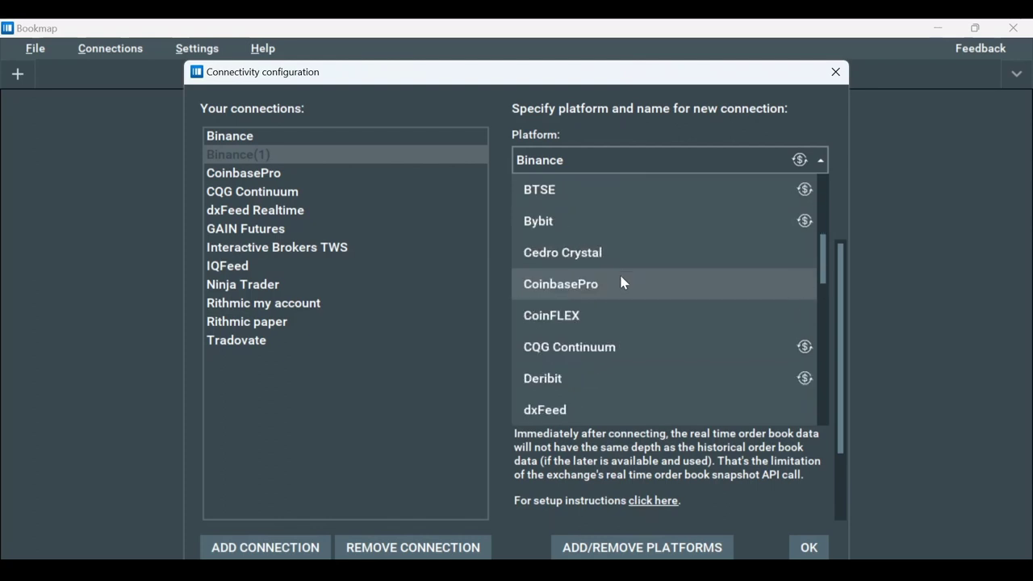
{"action": "left_click", "coordinate": [575, 416]}
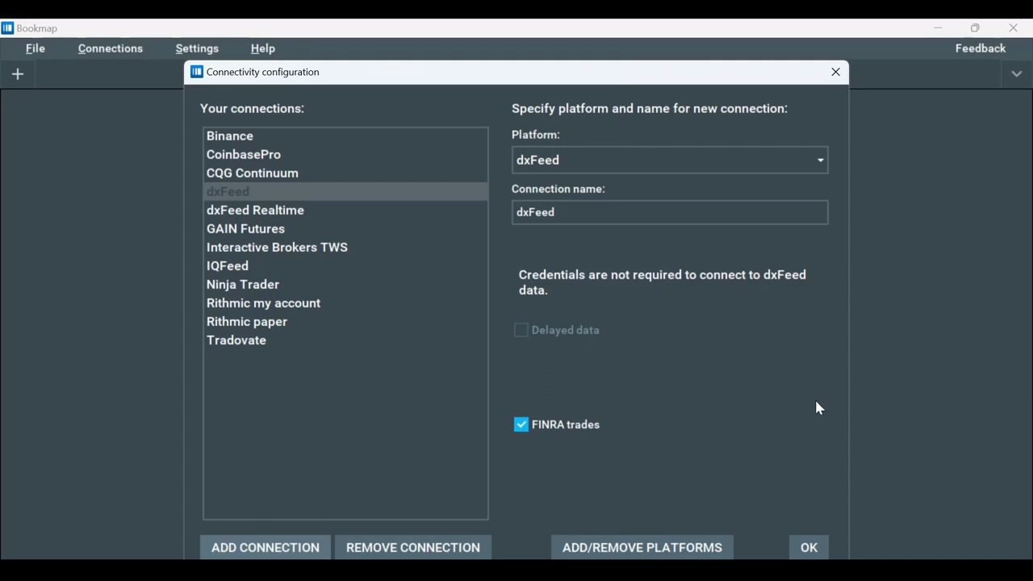
{"action": "left_click", "coordinate": [823, 547]}
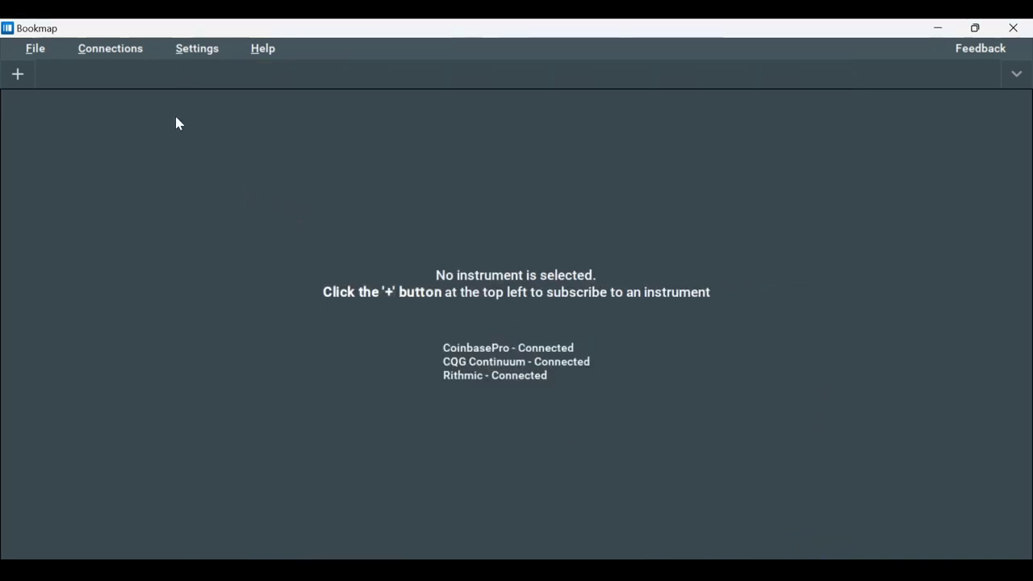
- Connect dxFeed and subscribe to AAPL to open its AAPL@DXFEED heatmap chart
{"action": "left_click", "coordinate": [114, 51]}
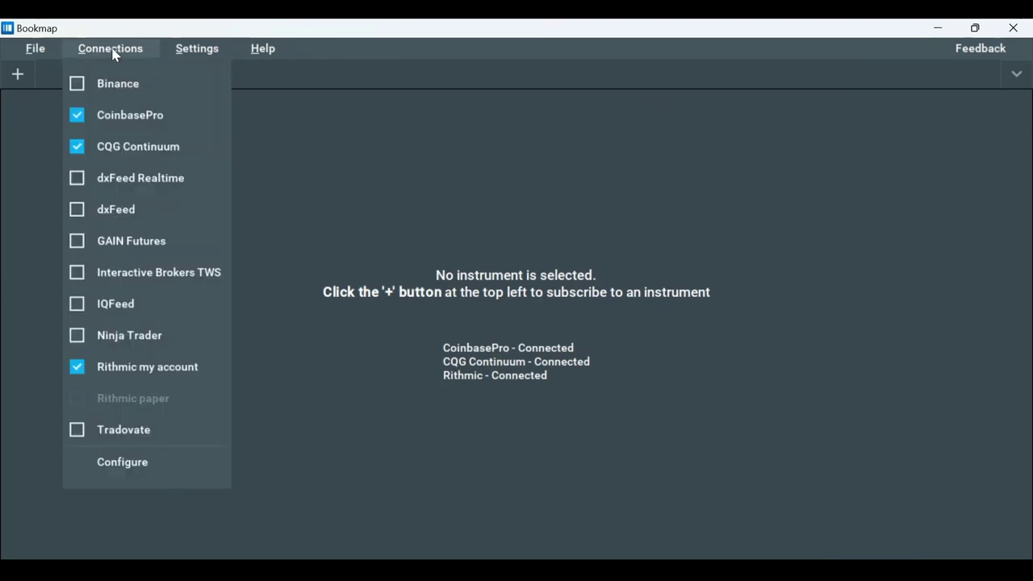
{"action": "left_click", "coordinate": [78, 215]}
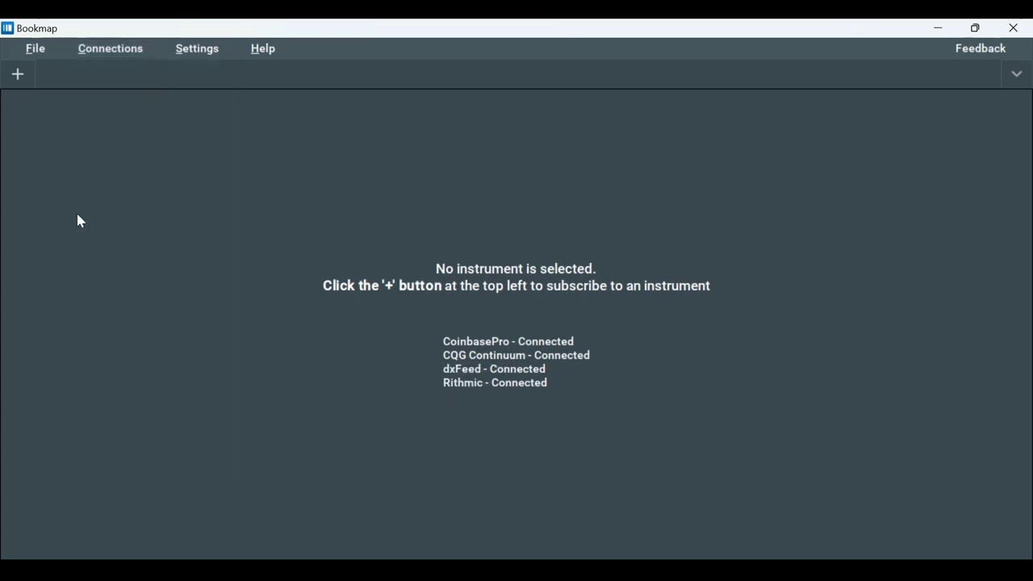
{"action": "left_click", "coordinate": [17, 74]}
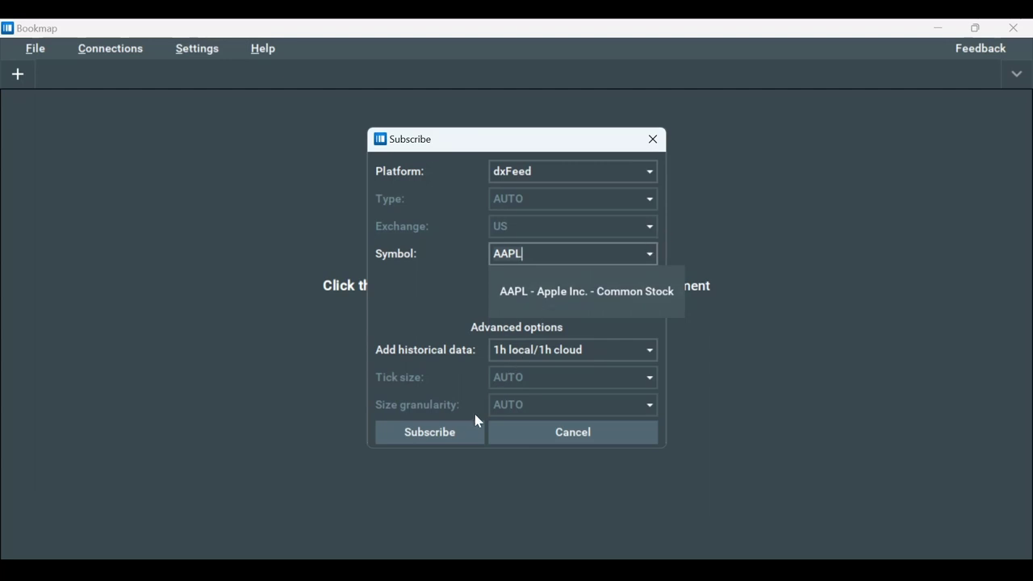
{"action": "left_click", "coordinate": [464, 432]}
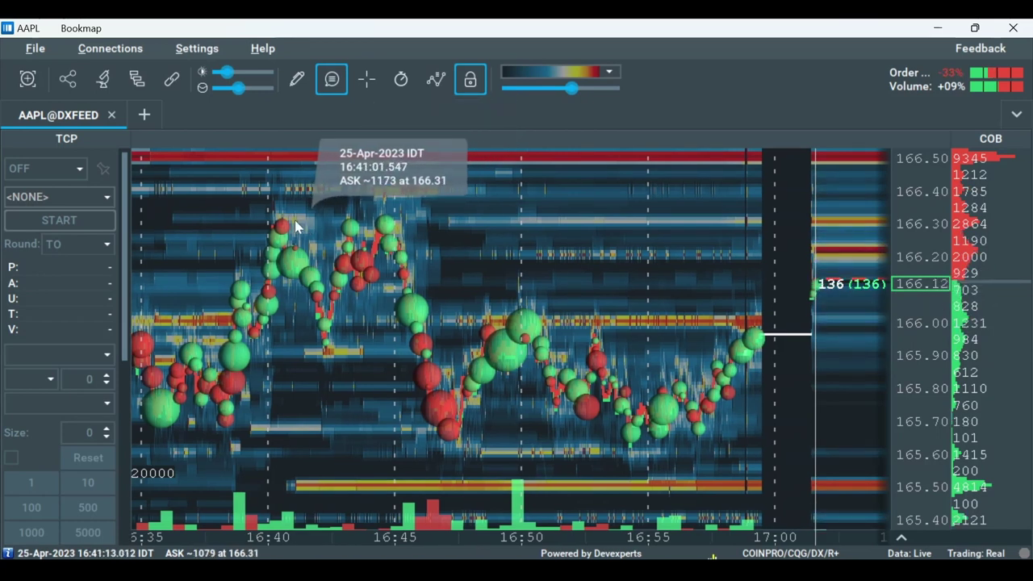
- Add and save a TradeStation connection with 'Connect Tradestation Simulated Trading' checked
{"action": "left_click", "coordinate": [110, 48]}
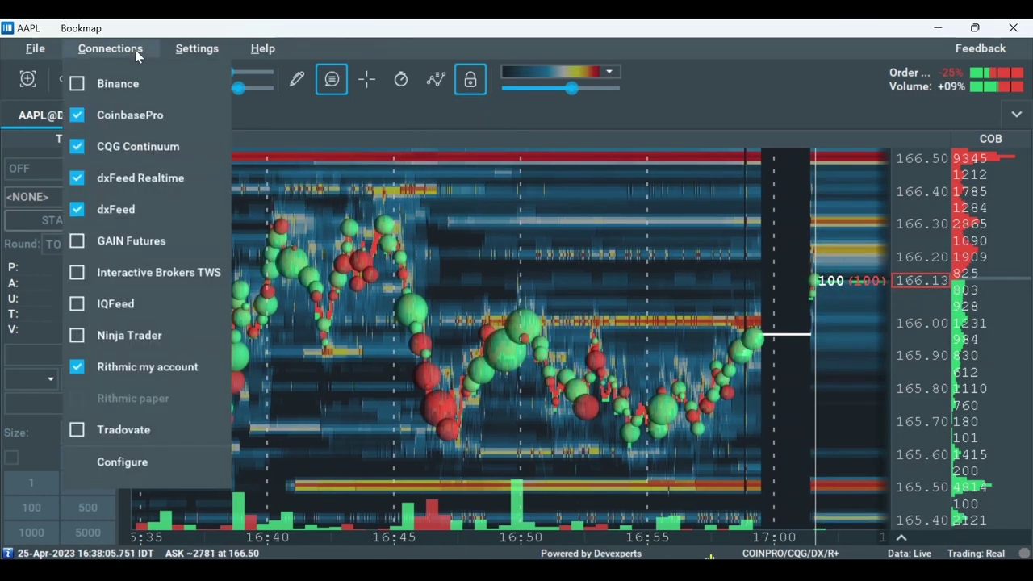
{"action": "left_click", "coordinate": [190, 463]}
{"action": "left_click", "coordinate": [265, 547]}
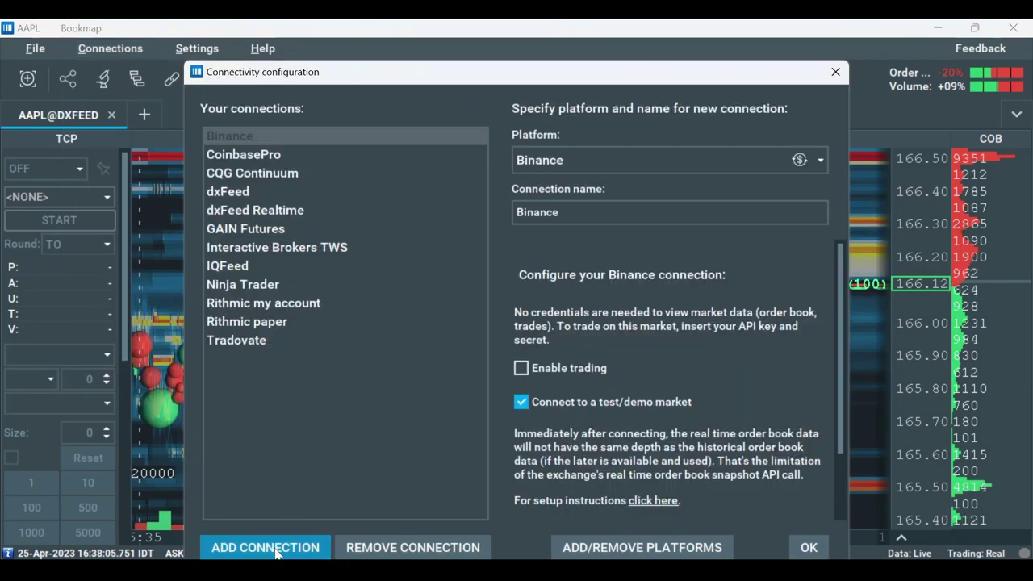
{"action": "left_click", "coordinate": [590, 171]}
{"action": "scroll", "coordinate": [581, 331], "scroll_direction": "down", "scroll_amount": 10}
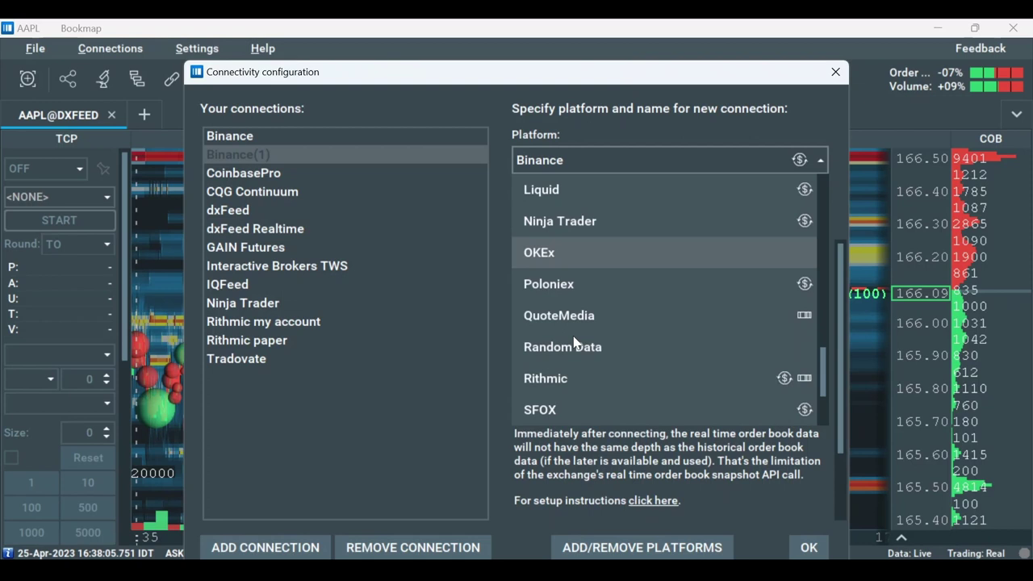
{"action": "left_click", "coordinate": [572, 349]}
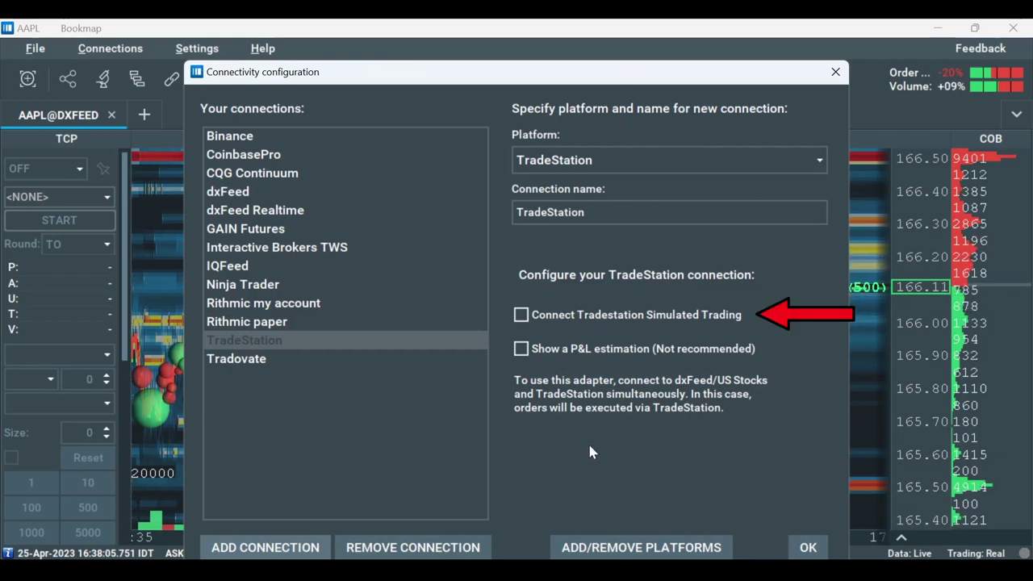
{"action": "left_click", "coordinate": [522, 316]}
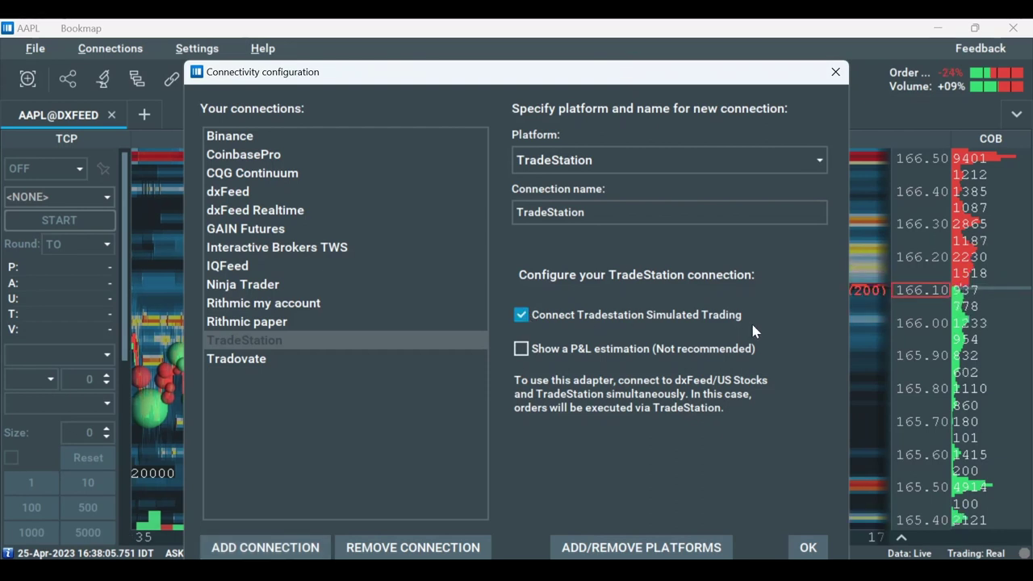
{"action": "left_click", "coordinate": [807, 547]}
- Enable the TradeStation connection and log in on the TradeStation Client Log In page
{"action": "left_click", "coordinate": [89, 50]}
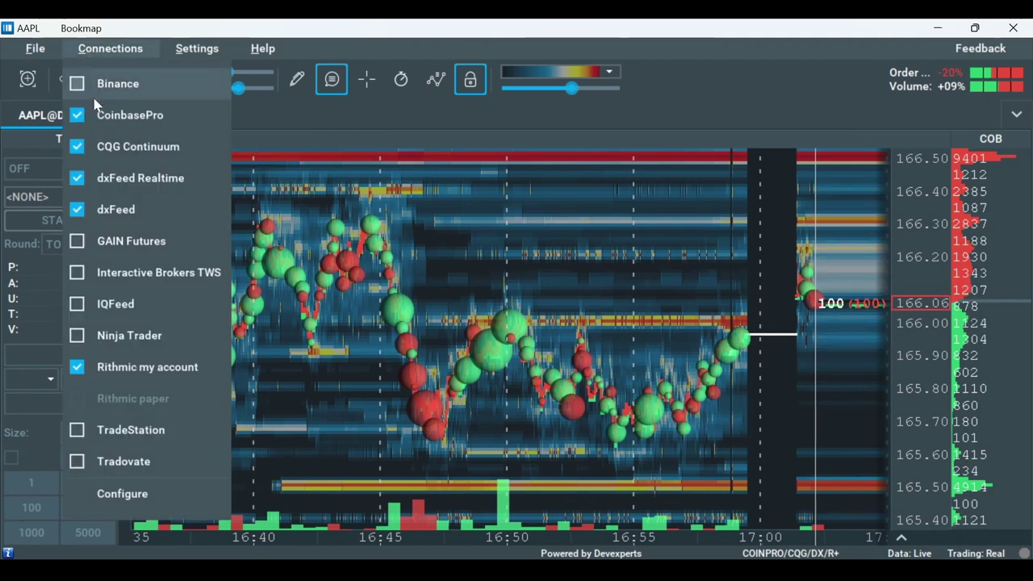
{"action": "left_click", "coordinate": [96, 429]}
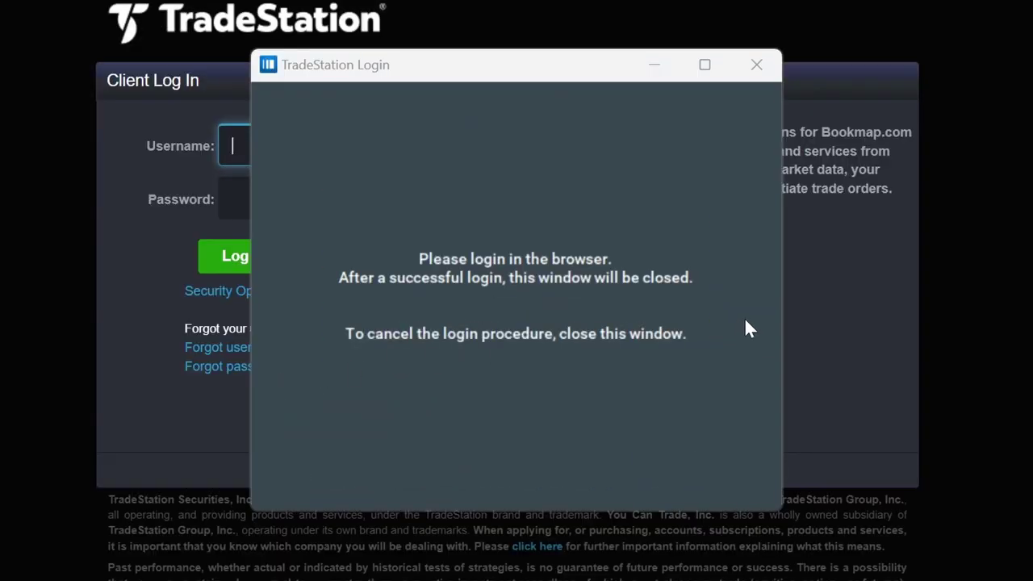
{"action": "left_click", "coordinate": [654, 64]}
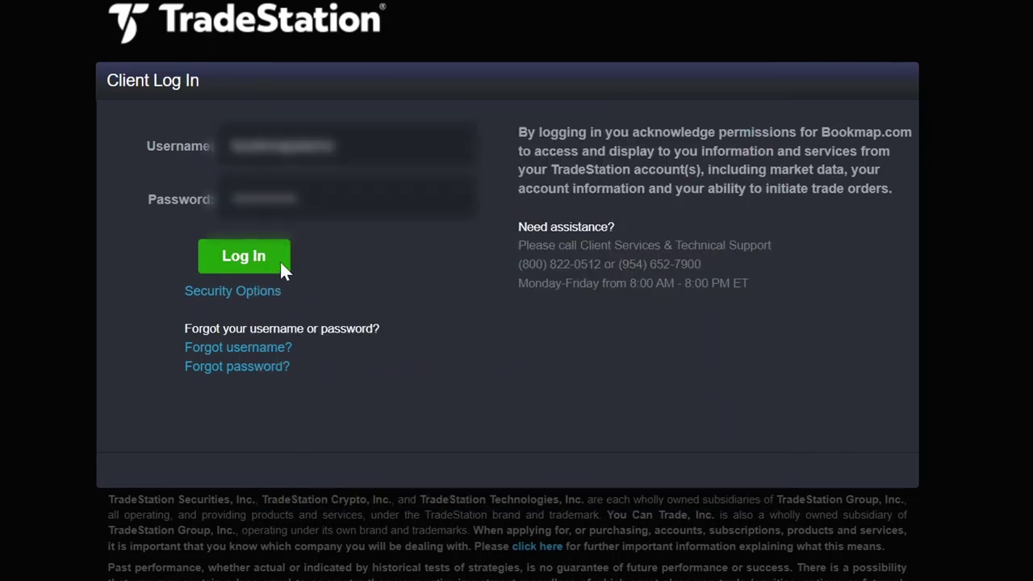
{"action": "left_click", "coordinate": [279, 263]}
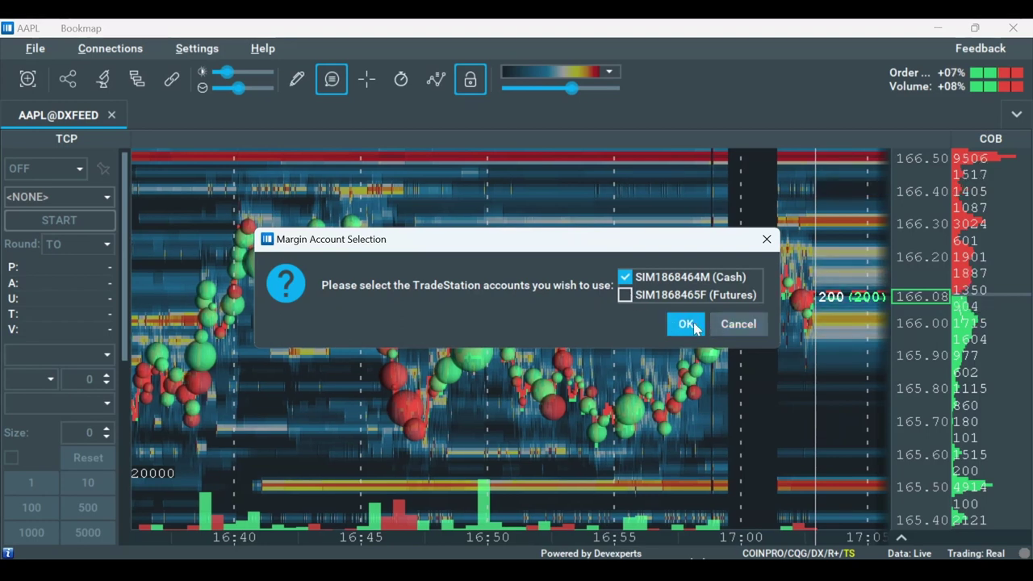
- Confirm the Cash and futures simulated accounts, then start cross-trading AAPL@TS
{"action": "left_click", "coordinate": [624, 295]}
{"action": "left_click", "coordinate": [685, 324]}
{"action": "mouse_move", "coordinate": [496, 252]}
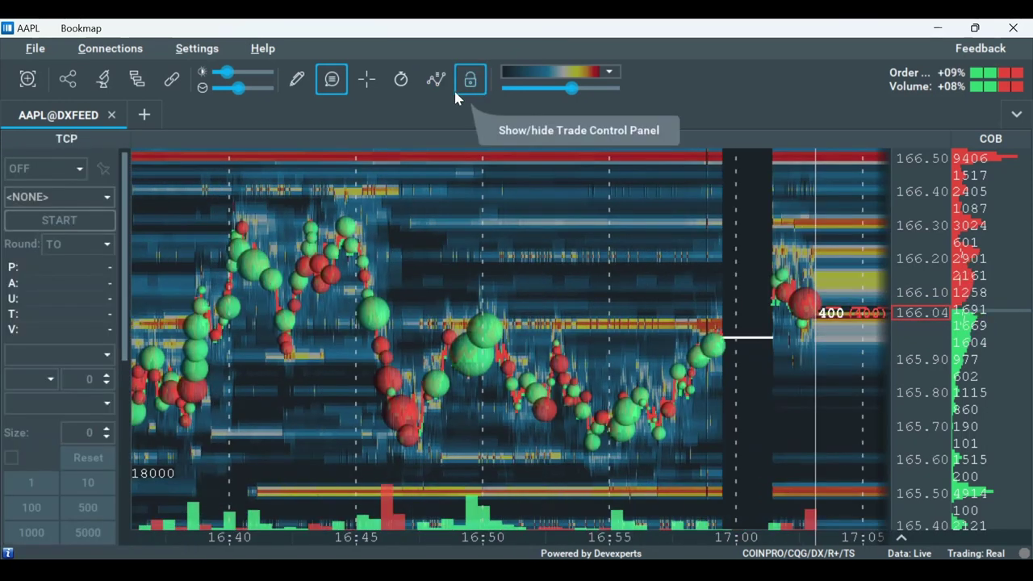
{"action": "left_click", "coordinate": [81, 194]}
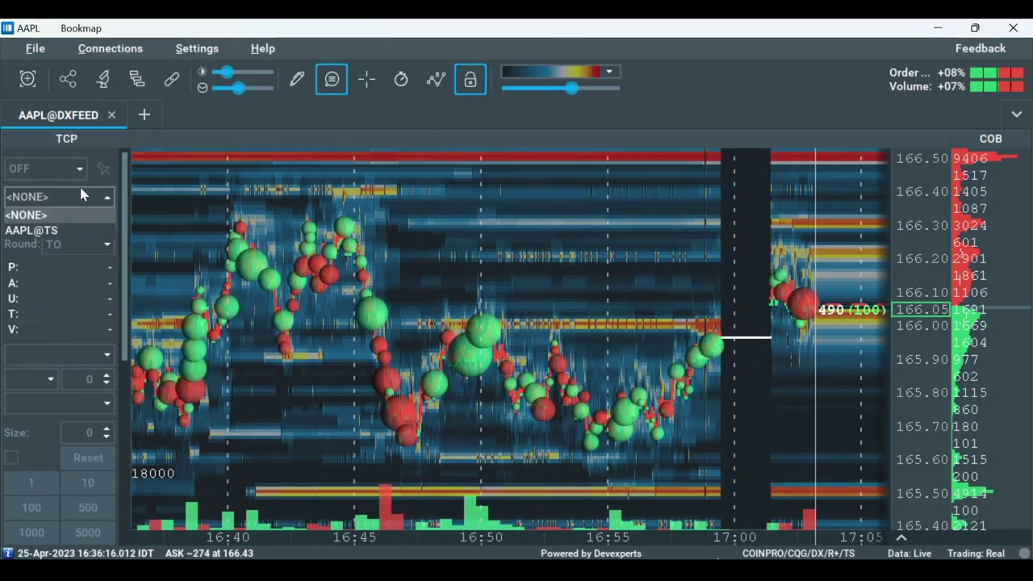
{"action": "left_click", "coordinate": [77, 230]}
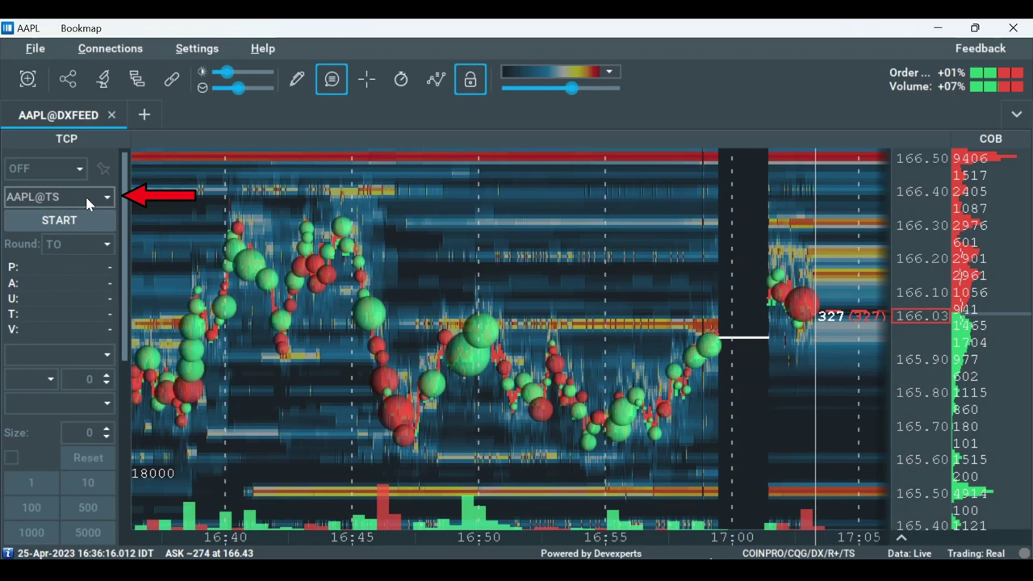
{"action": "left_click", "coordinate": [88, 226]}
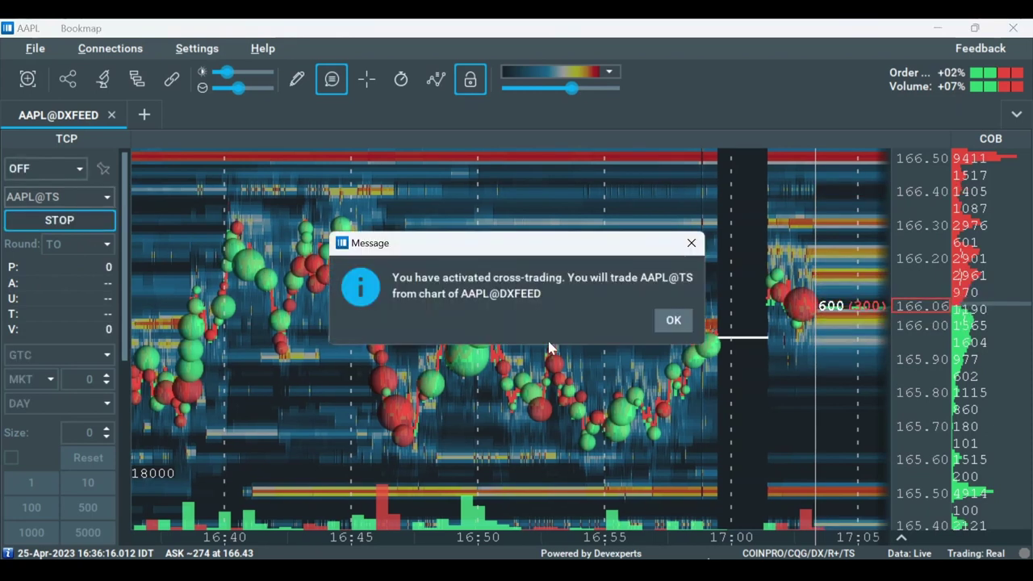
{"action": "left_click", "coordinate": [673, 321]}
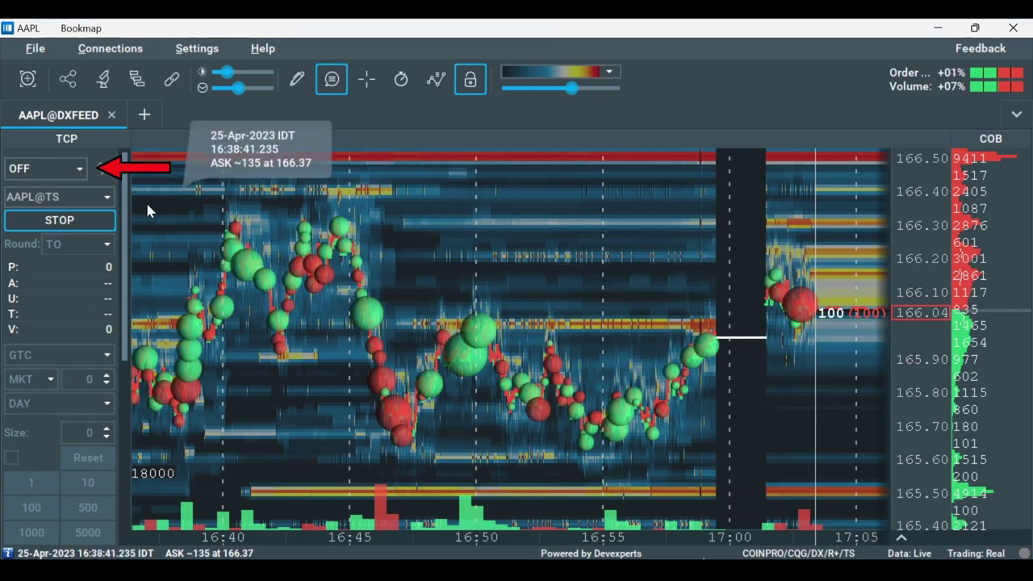
- Set the Trade Control Panel mode to BOTH
{"action": "left_click", "coordinate": [53, 166]}
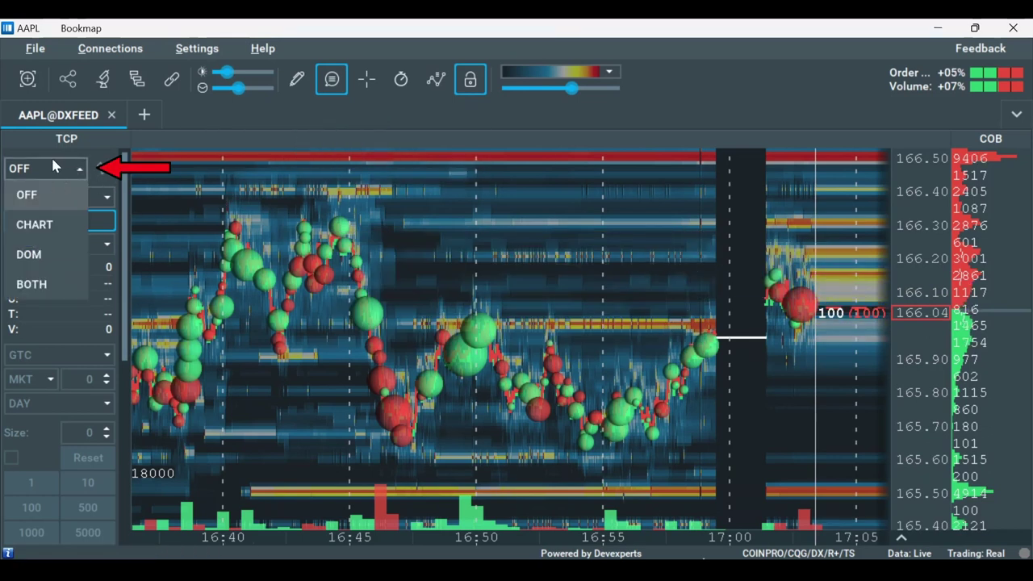
{"action": "left_click", "coordinate": [61, 290]}
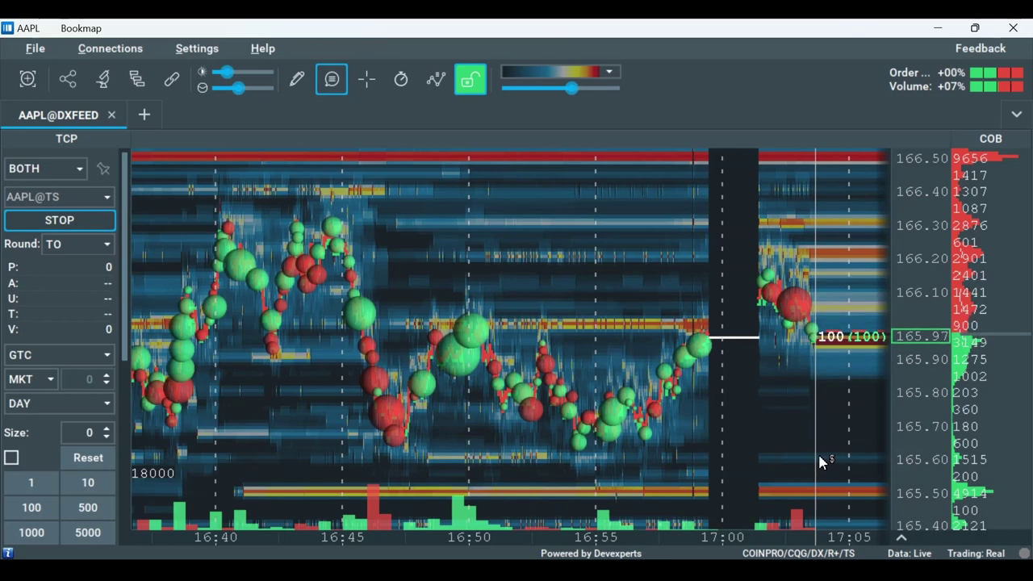
{"action": "mouse_move", "coordinate": [809, 462]}
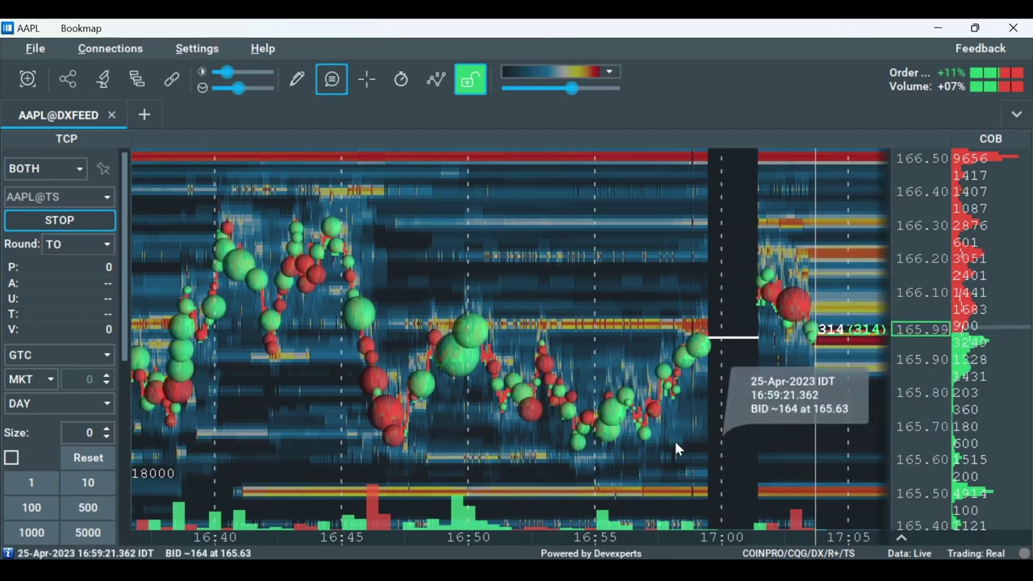